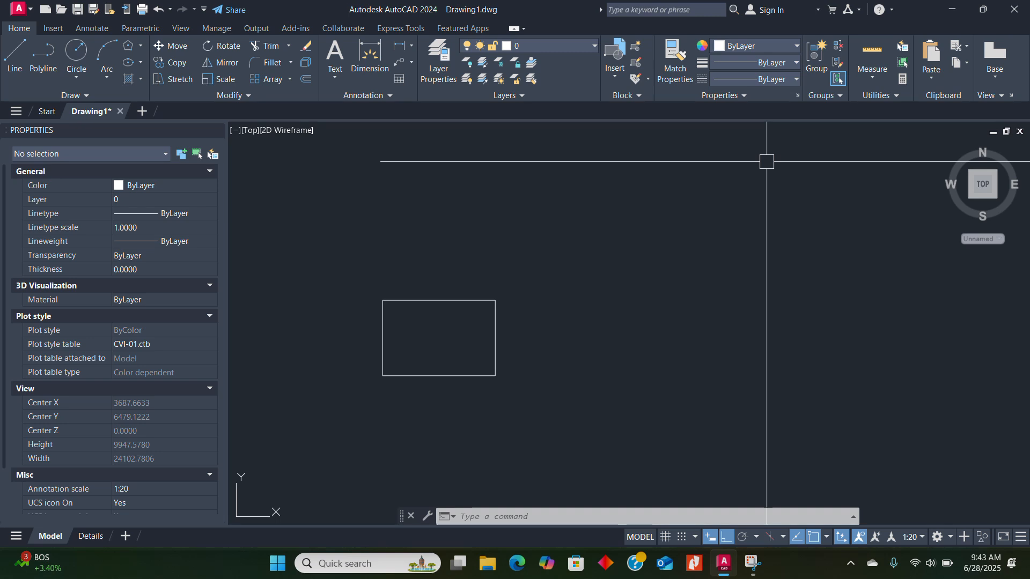
Scale the rectangle up freehand from its lower-left corner to a little over twice its size.
{"action": "left_click", "coordinate": [215, 79]}
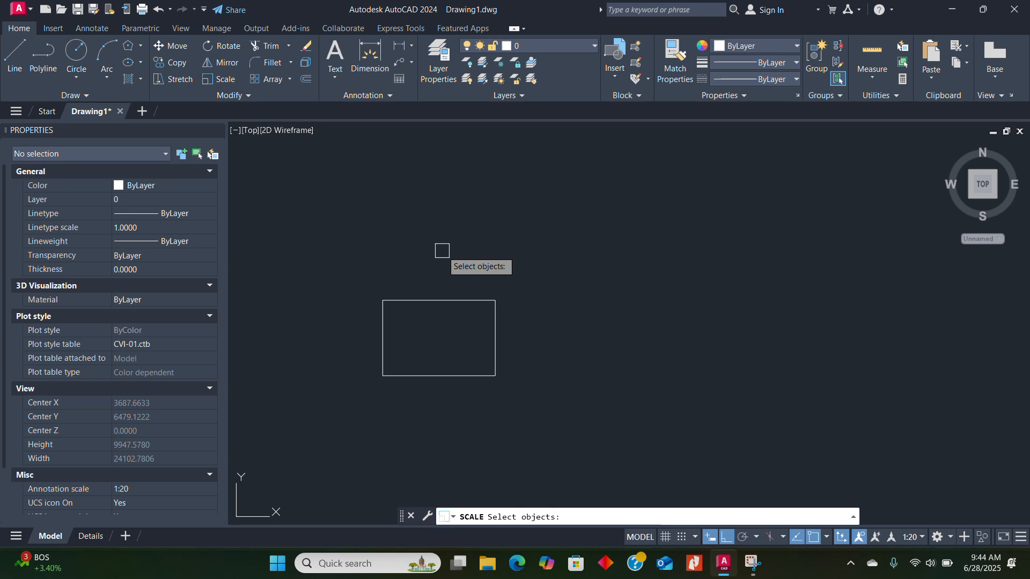
{"action": "left_click", "coordinate": [411, 302]}
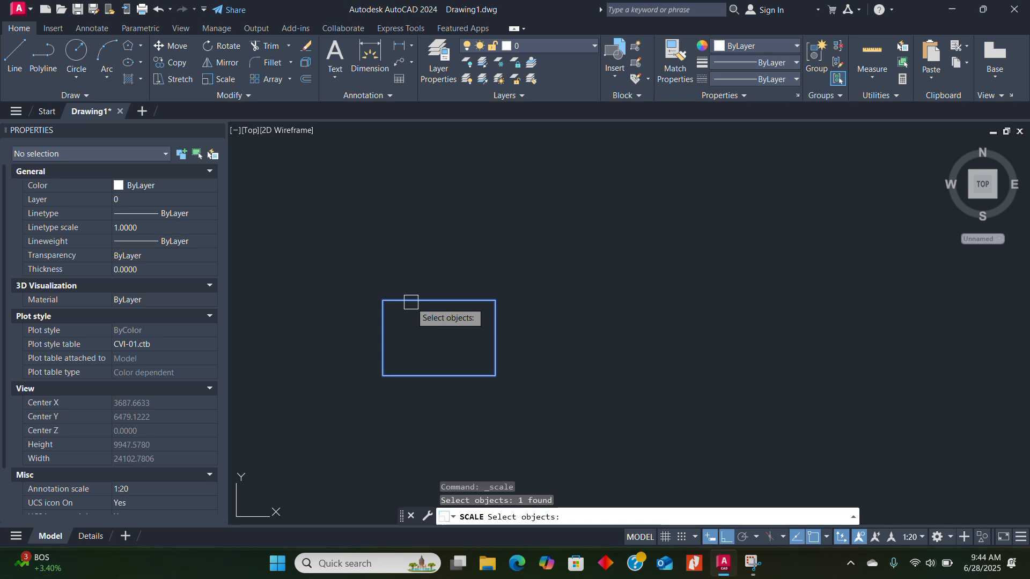
{"action": "key", "text": "Return"}
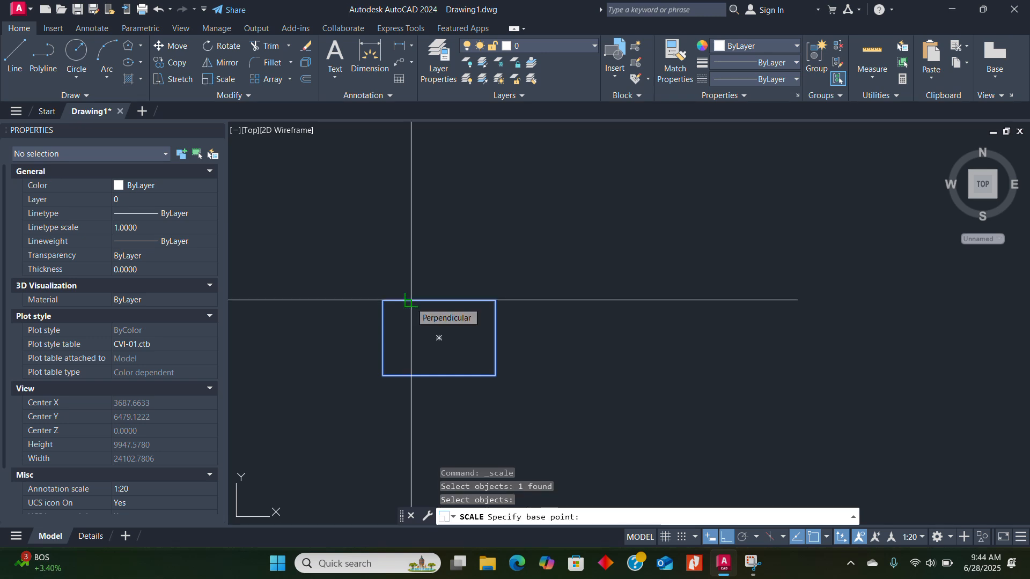
{"action": "left_click", "coordinate": [382, 376]}
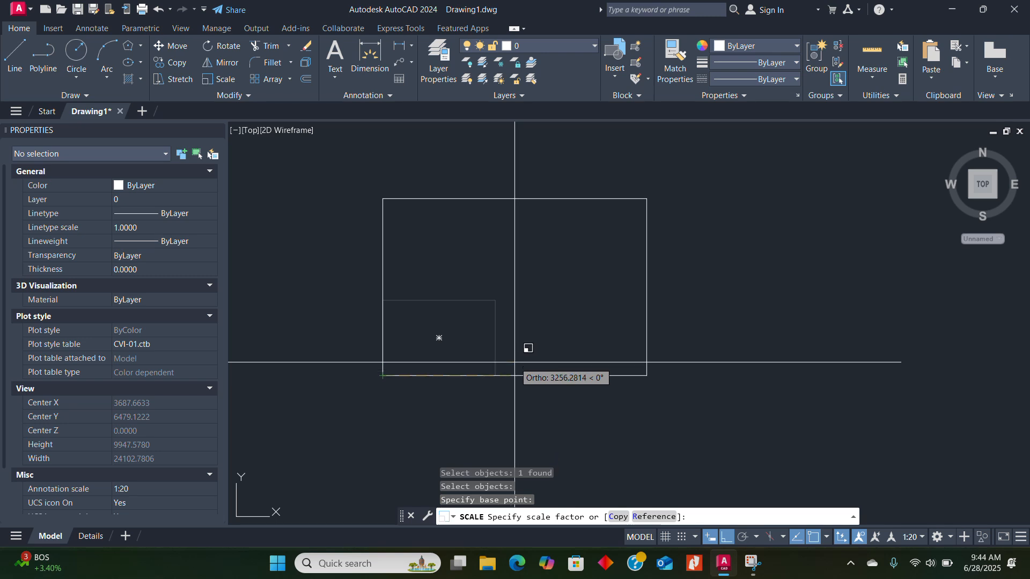
{"action": "key", "text": "Escape"}
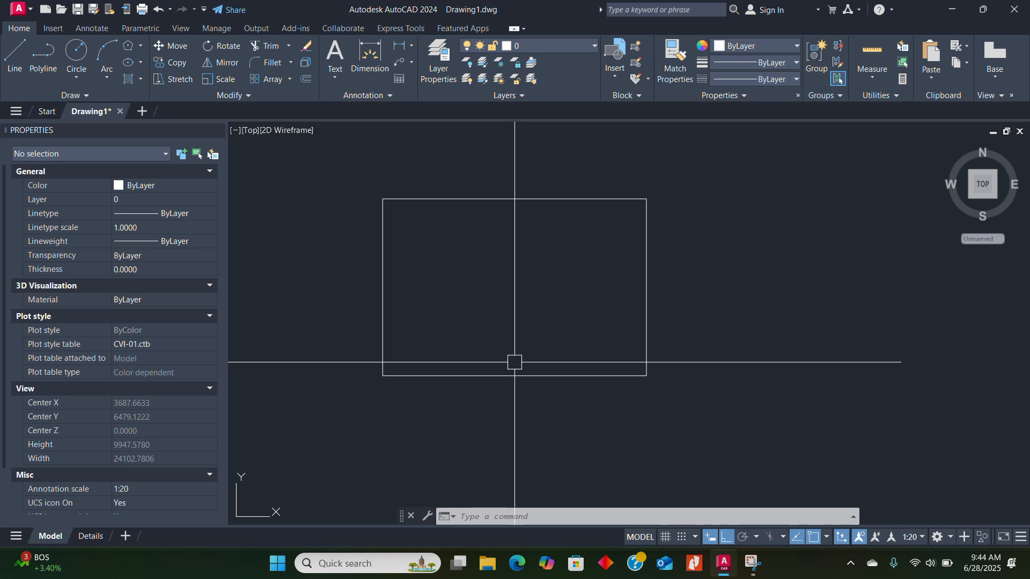
Create a scaled copy of the rectangle at factor .5, using its lower-left corner as the base point.
{"action": "type", "text": "SC"}
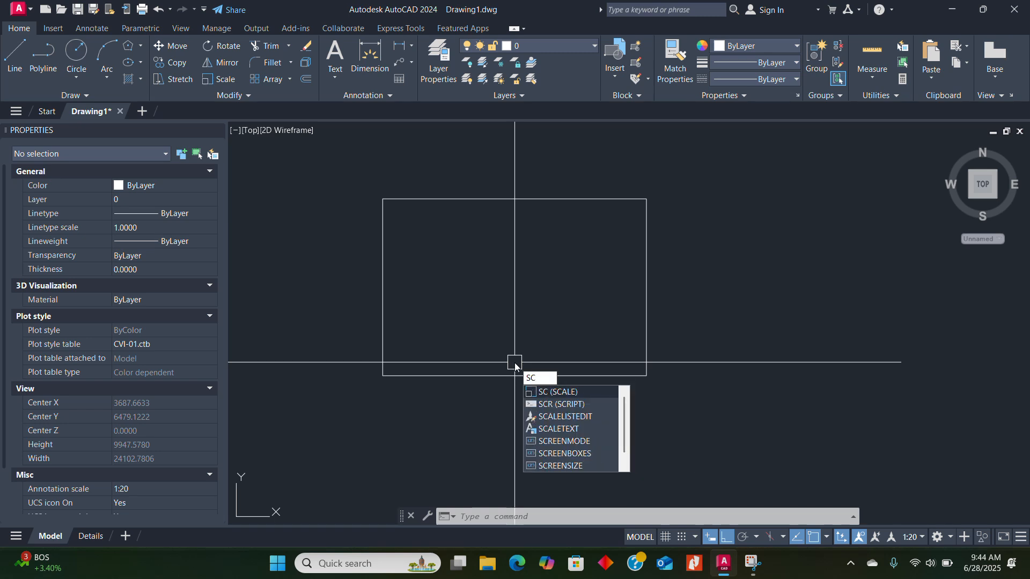
{"action": "key", "text": "Return"}
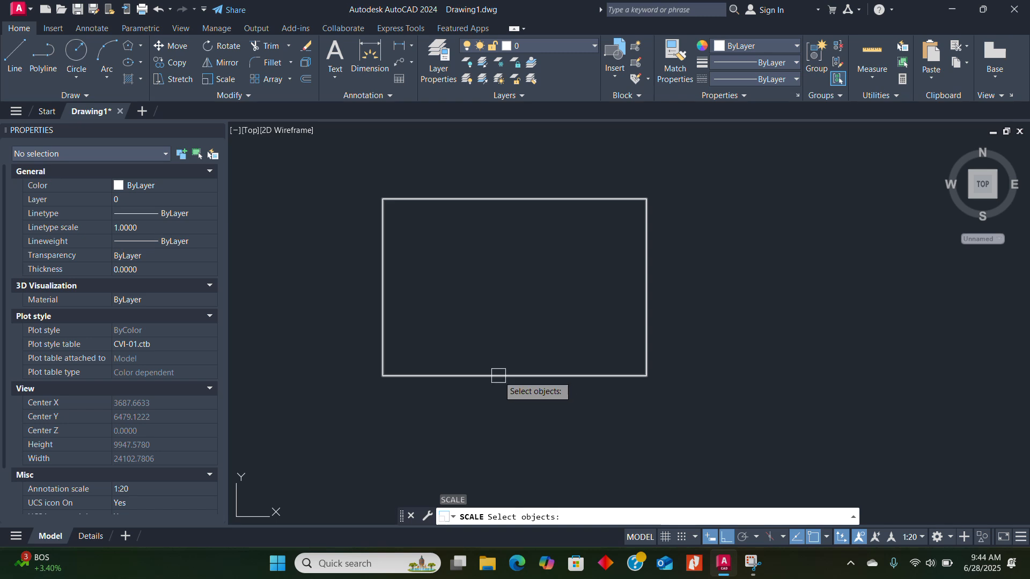
{"action": "left_click", "coordinate": [498, 376]}
{"action": "key", "text": "Return"}
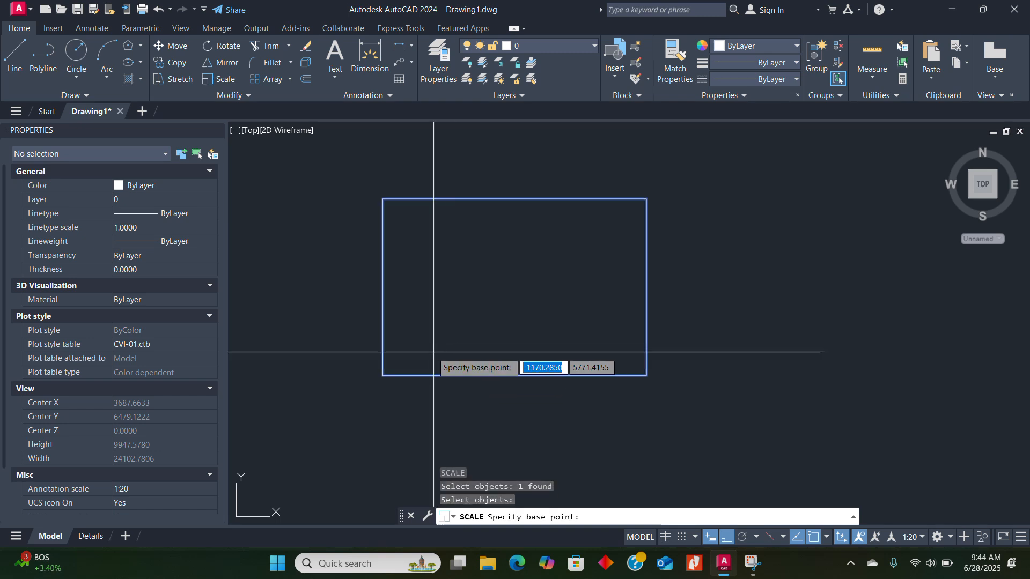
{"action": "left_click", "coordinate": [383, 375]}
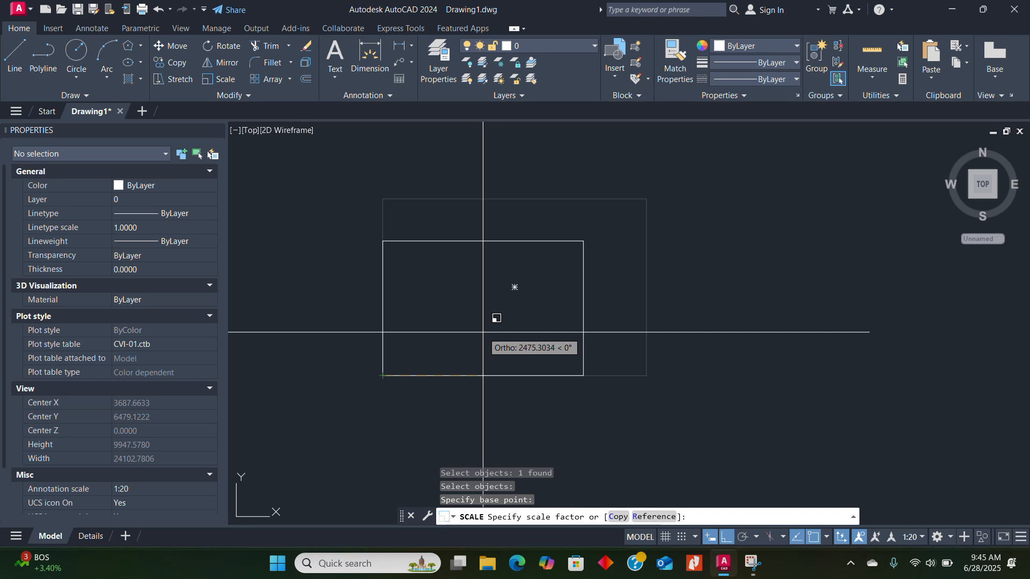
{"action": "type", "text": "c"}
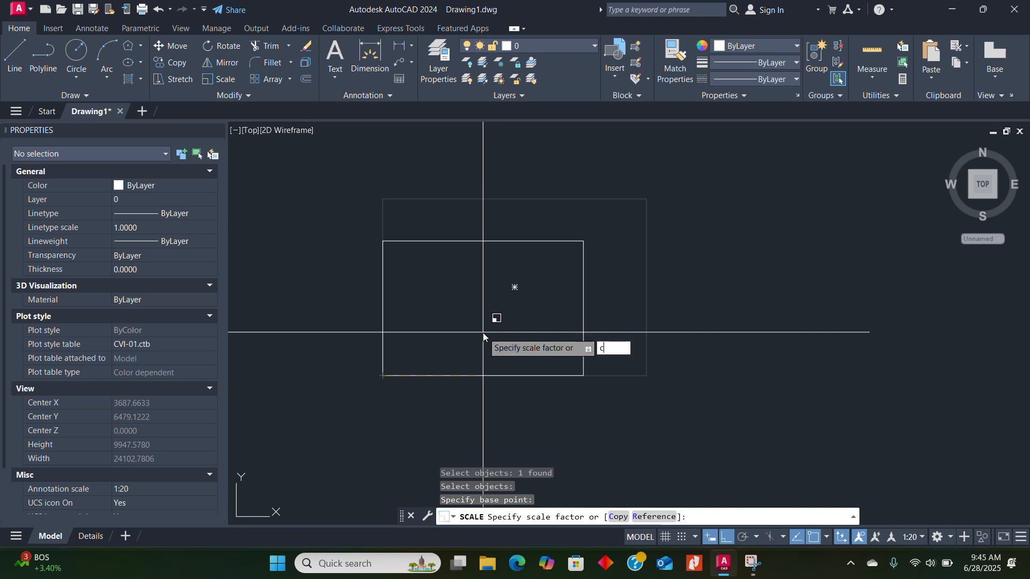
{"action": "key", "text": "Return"}
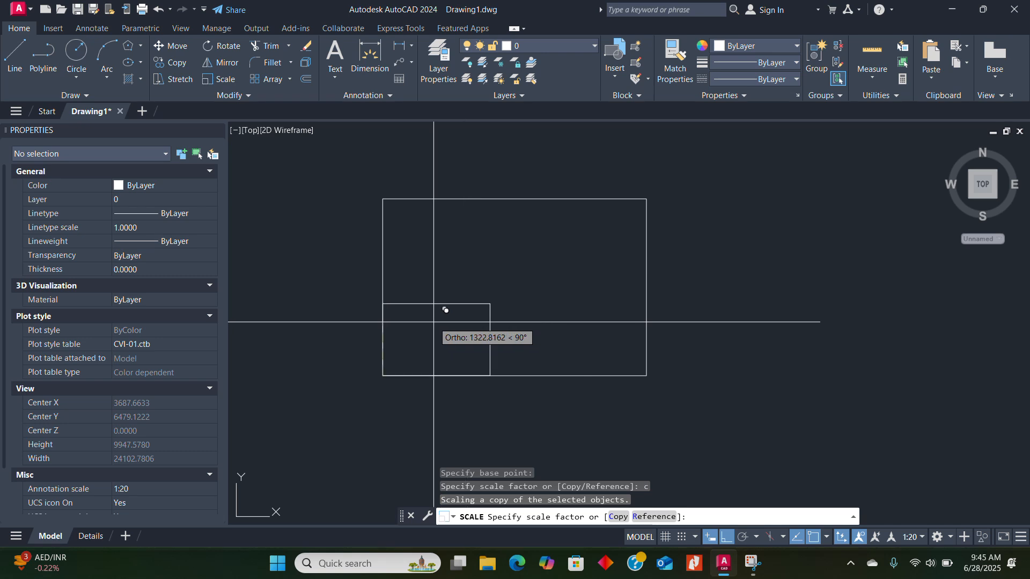
{"action": "type", "text": ".5"}
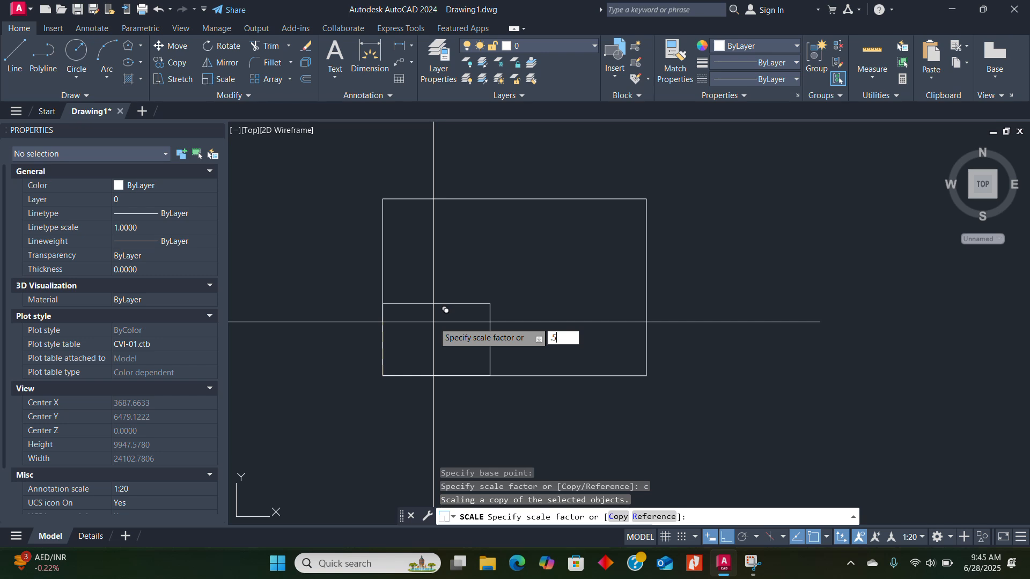
{"action": "key", "text": "Return"}
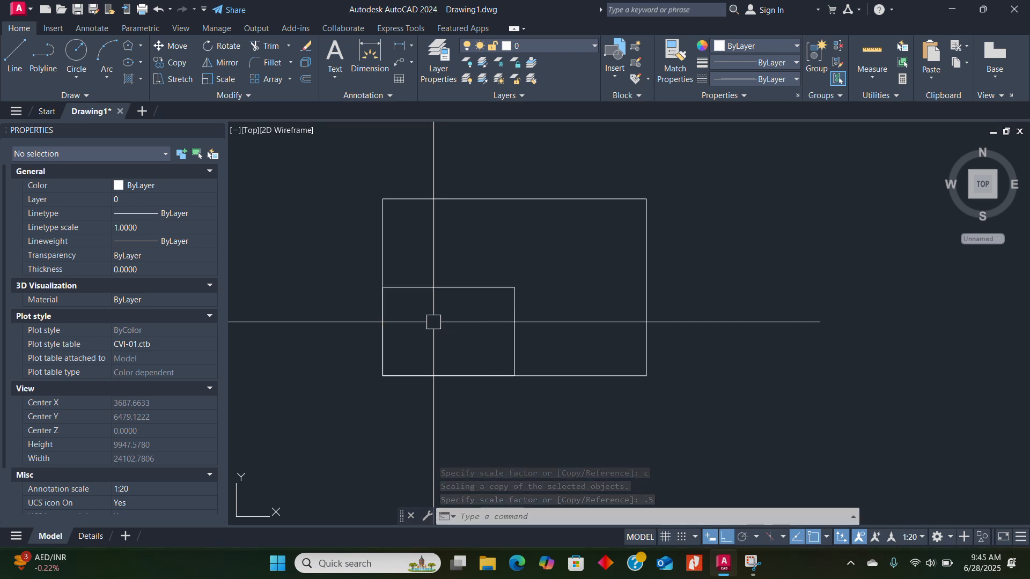
Scale the smaller rectangle by reference from its lower-left corner, using its bottom edge as reference and a new length picked along the larger rectangle's bottom edge.
{"action": "type", "text": "SC"}
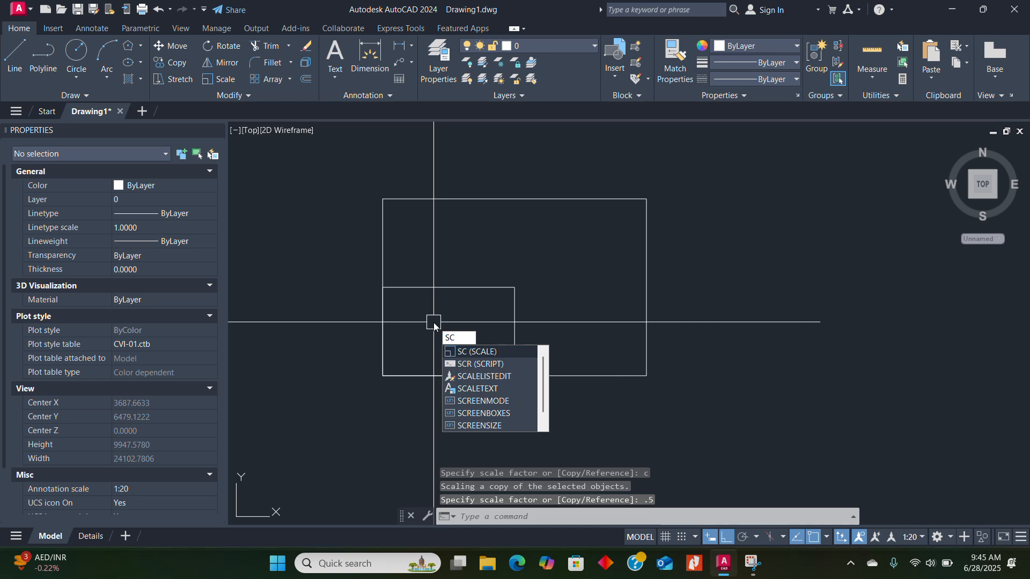
{"action": "key", "text": "Return"}
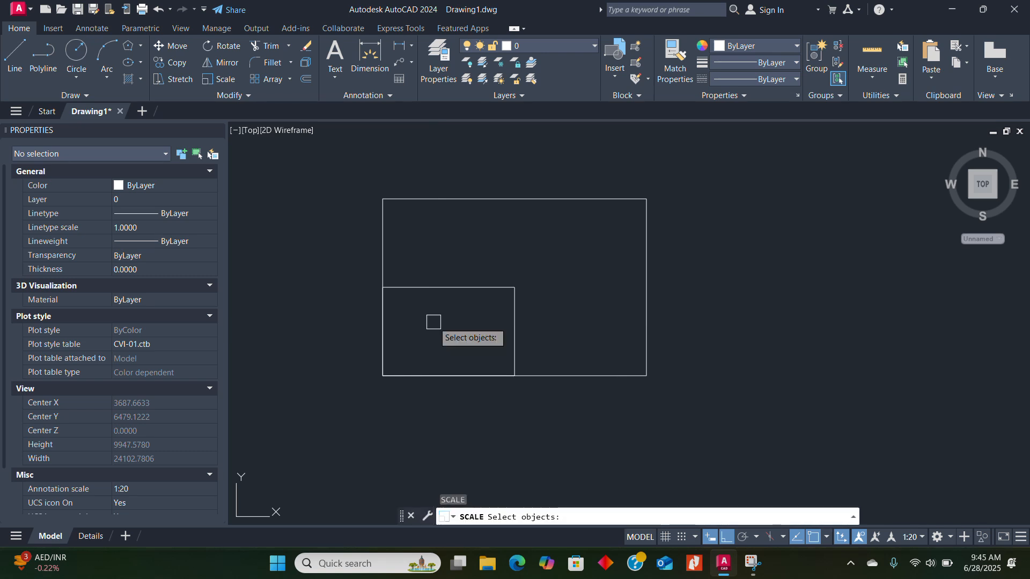
{"action": "left_click", "coordinate": [420, 288]}
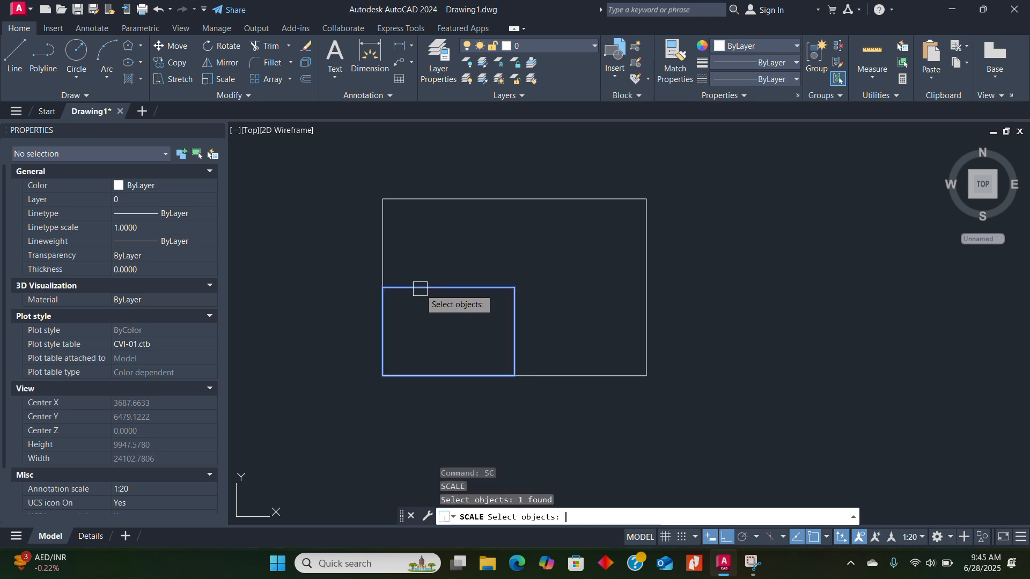
{"action": "key", "text": "Return"}
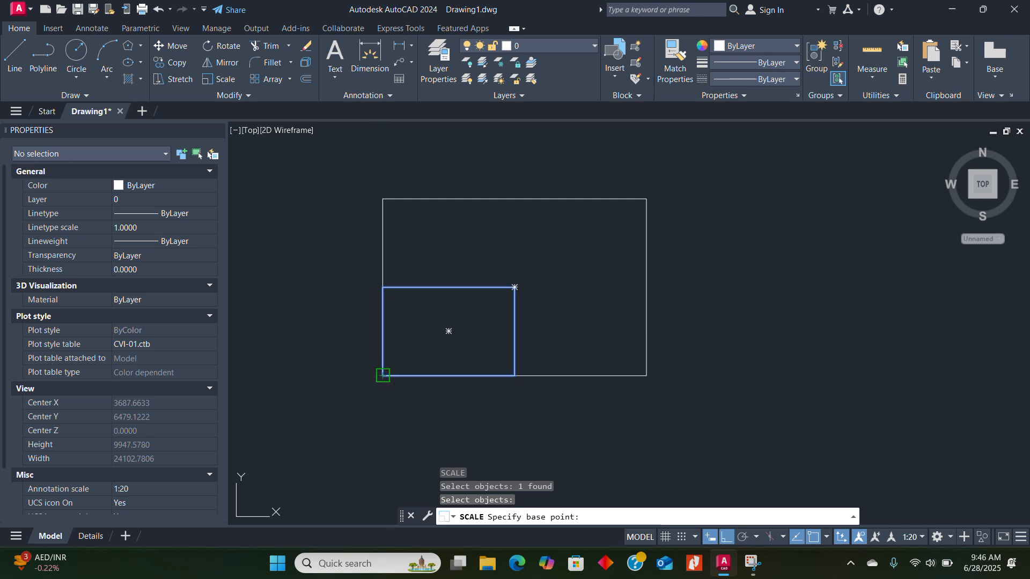
{"action": "left_click", "coordinate": [382, 375]}
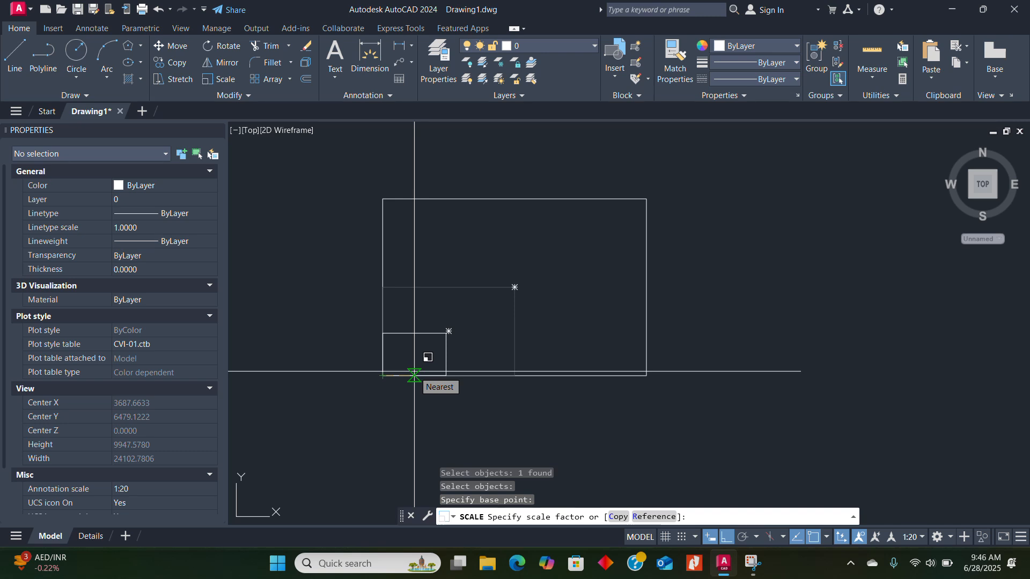
{"action": "type", "text": "r"}
{"action": "key", "text": "Return"}
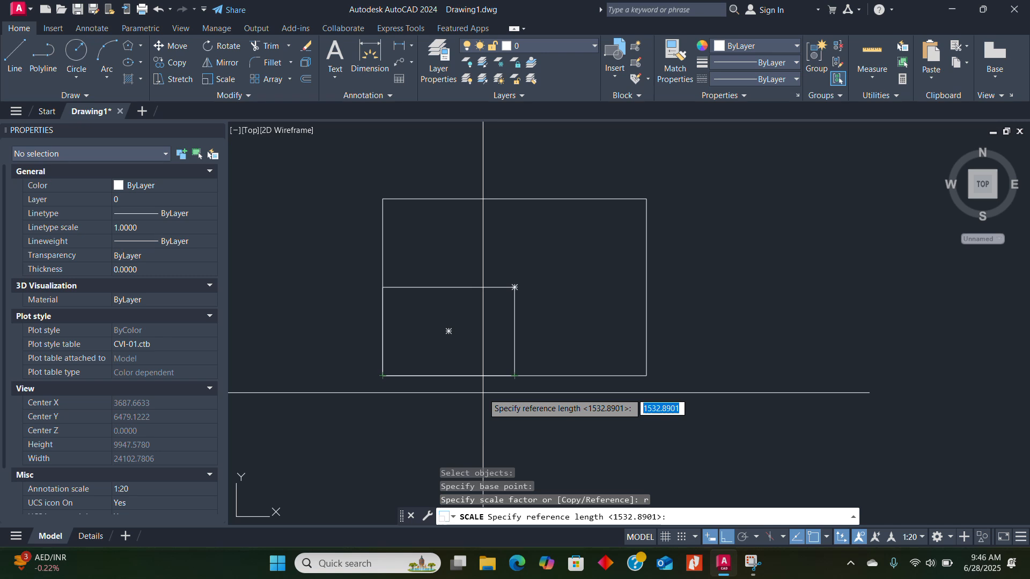
{"action": "left_click", "coordinate": [382, 376]}
{"action": "left_click", "coordinate": [514, 375]}
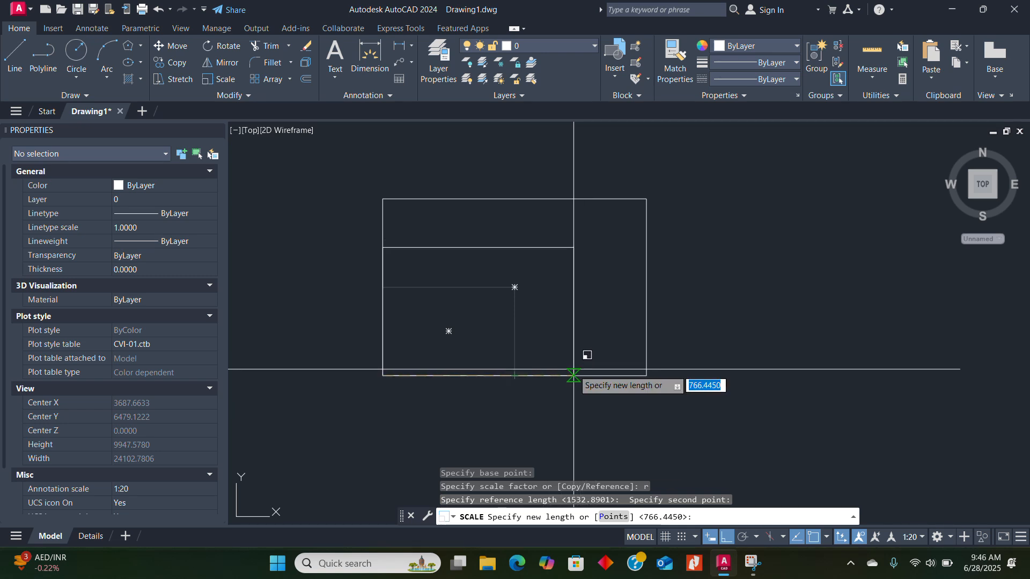
{"action": "left_click", "coordinate": [573, 375]}
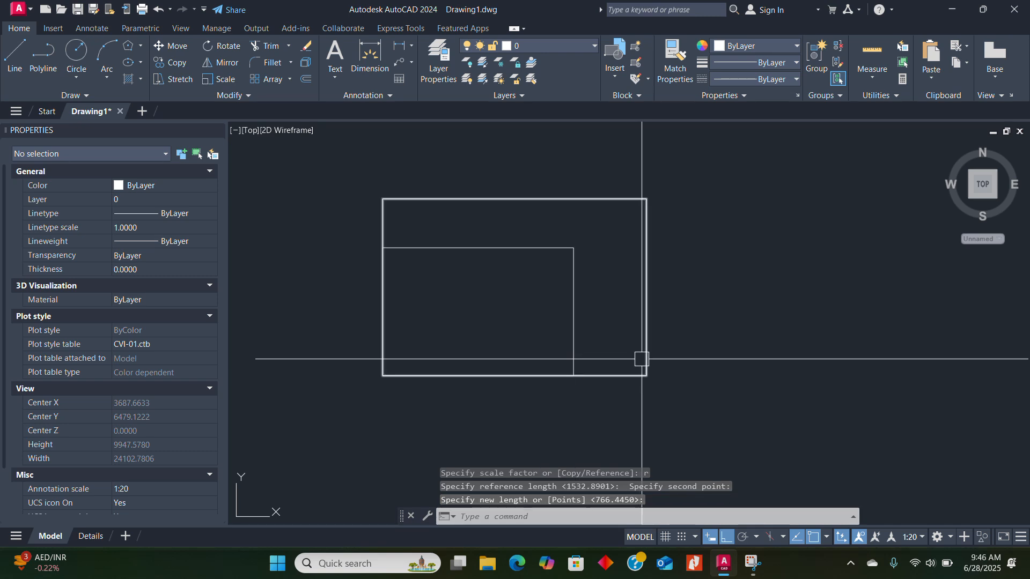
Draw a horizontal polyline about 3158 units long in the empty space above the rectangles.
{"action": "scroll", "coordinate": [494, 374], "scroll_direction": "down", "scroll_amount": 4}
{"action": "scroll", "coordinate": [483, 286], "scroll_direction": "up", "scroll_amount": 4}
{"action": "type", "text": "pl"}
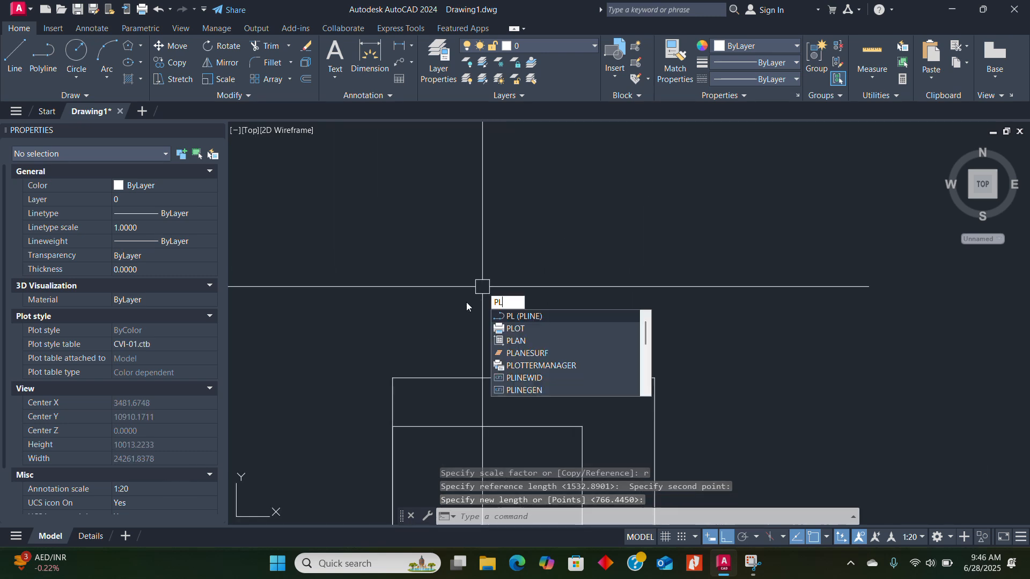
{"action": "key", "text": "Return"}
{"action": "left_click", "coordinate": [423, 308]}
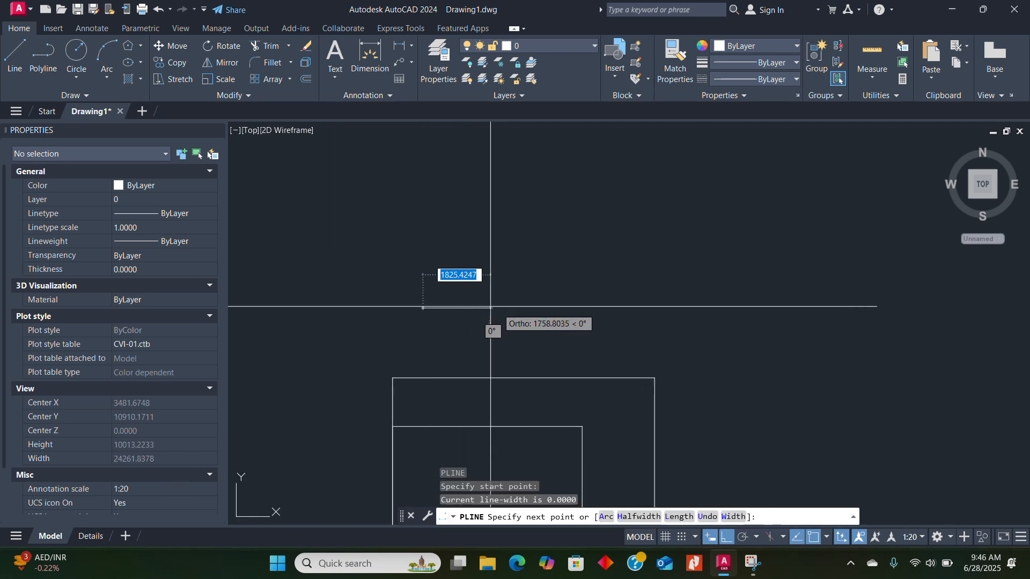
{"action": "left_click", "coordinate": [550, 324]}
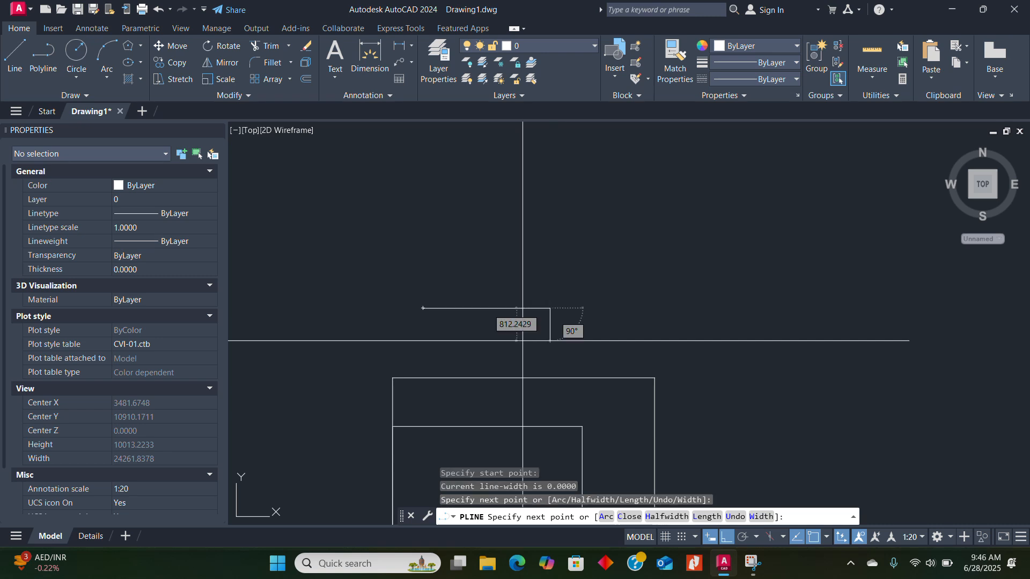
{"action": "key", "text": "Escape"}
{"action": "scroll", "coordinate": [424, 309], "scroll_direction": "up", "scroll_amount": 4}
{"action": "scroll", "coordinate": [424, 309], "scroll_direction": "down", "scroll_amount": 4}
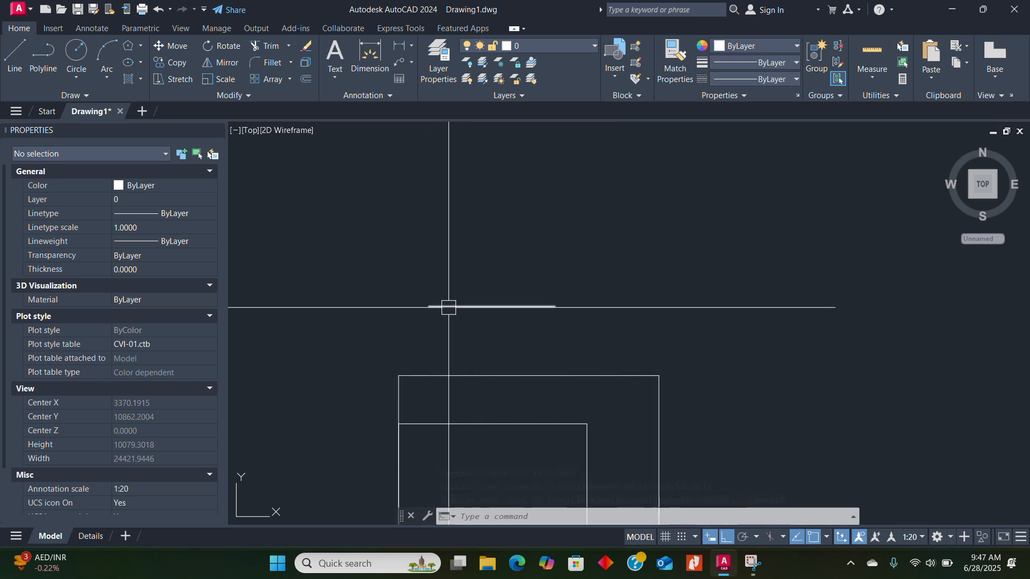
Move the larger rectangle by its lower-left corner onto the left endpoint of the horizontal polyline.
{"action": "type", "text": "m"}
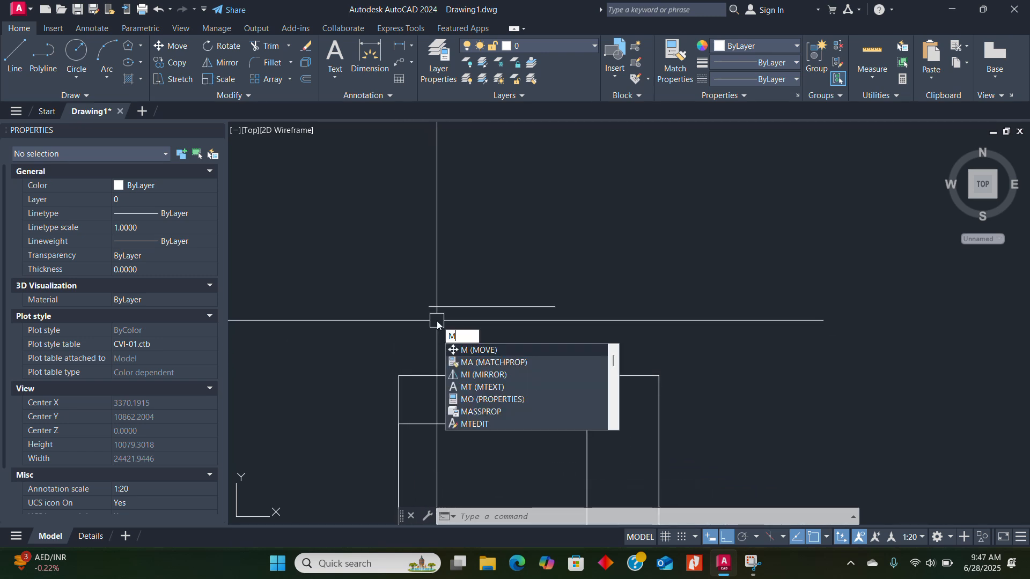
{"action": "key", "text": "Return"}
{"action": "left_click", "coordinate": [445, 376]}
{"action": "scroll", "coordinate": [448, 301], "scroll_direction": "down", "scroll_amount": 4}
{"action": "key", "text": "Return"}
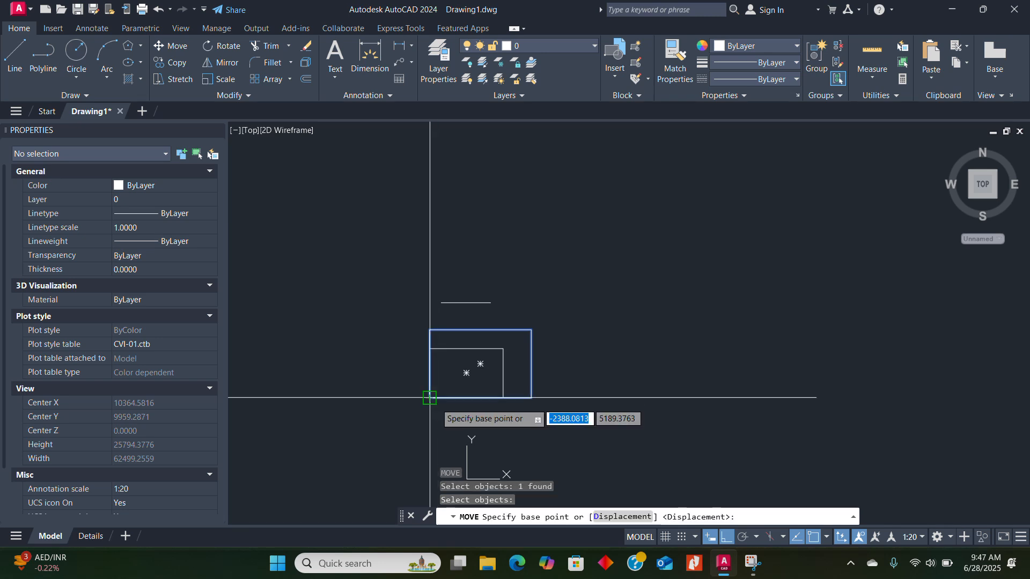
{"action": "left_click", "coordinate": [429, 398]}
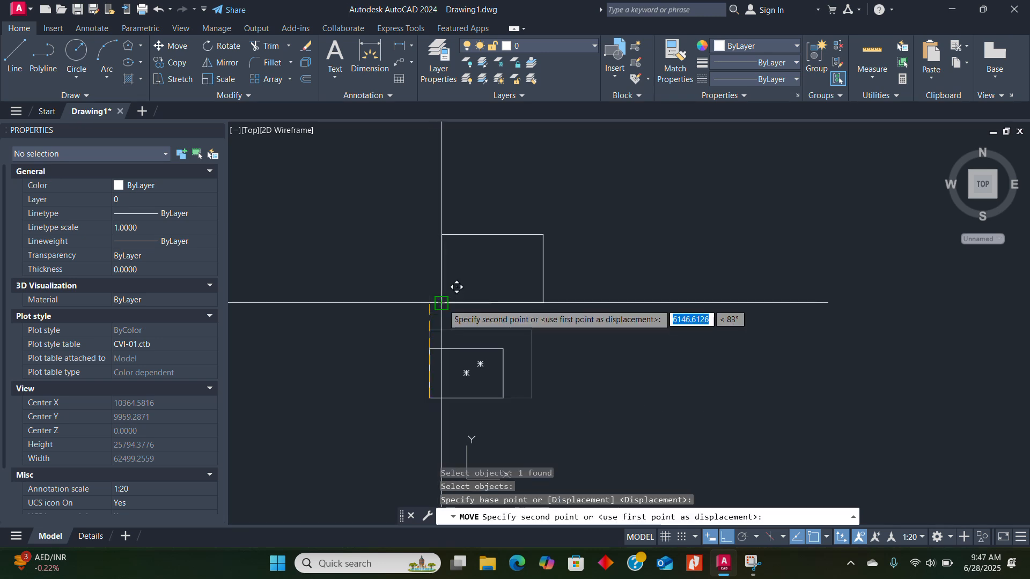
Scale the moved rectangle by reference from its lower-left corner, taking its bottom edge as reference and the polyline's right end as new length.
{"action": "type", "text": "SC"}
{"action": "key", "text": "Return"}
{"action": "left_click", "coordinate": [442, 263]}
{"action": "key", "text": "Return"}
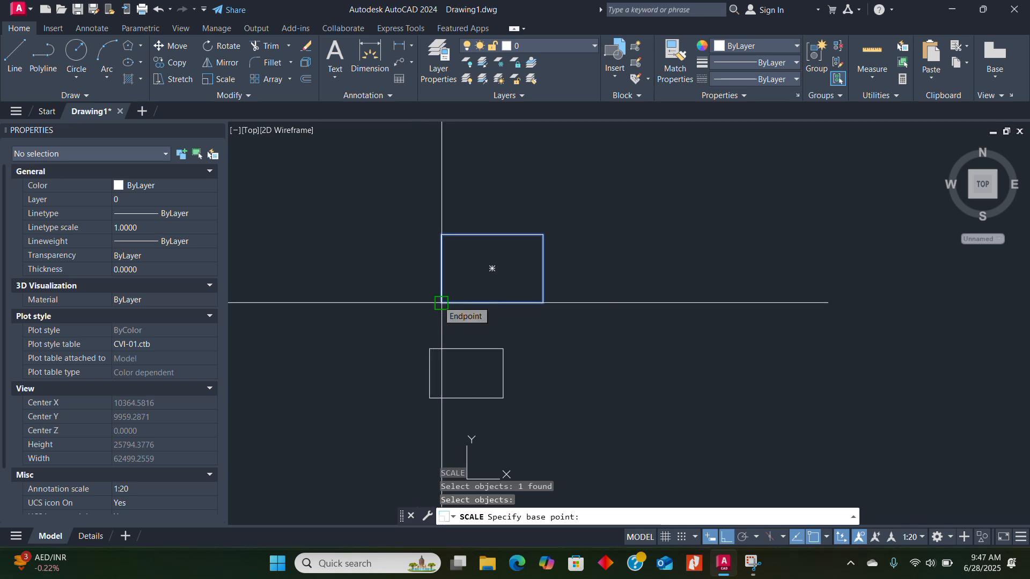
{"action": "left_click", "coordinate": [441, 303]}
{"action": "type", "text": "r"}
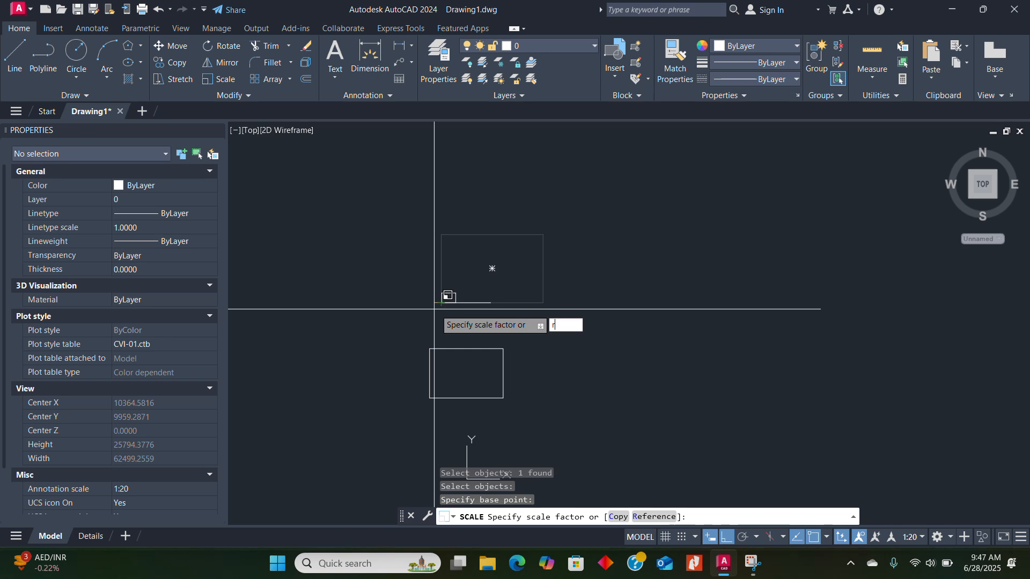
{"action": "key", "text": "Return"}
{"action": "left_click", "coordinate": [440, 304]}
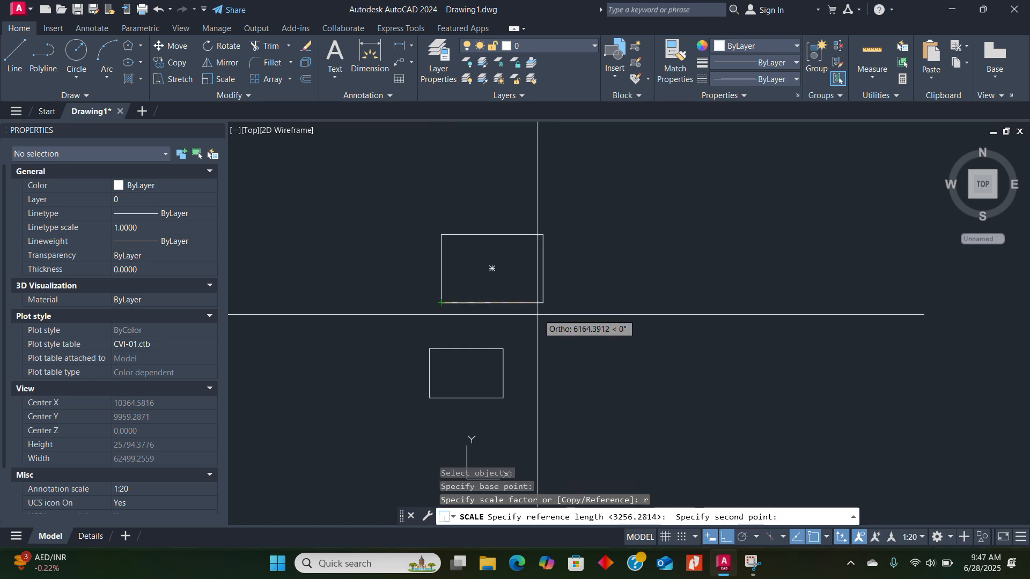
{"action": "left_click", "coordinate": [543, 303]}
{"action": "left_click", "coordinate": [492, 303]}
Change the color of the horizontal polyline under the scaled rectangle to Green.
{"action": "scroll", "coordinate": [469, 294], "scroll_direction": "up", "scroll_amount": 5}
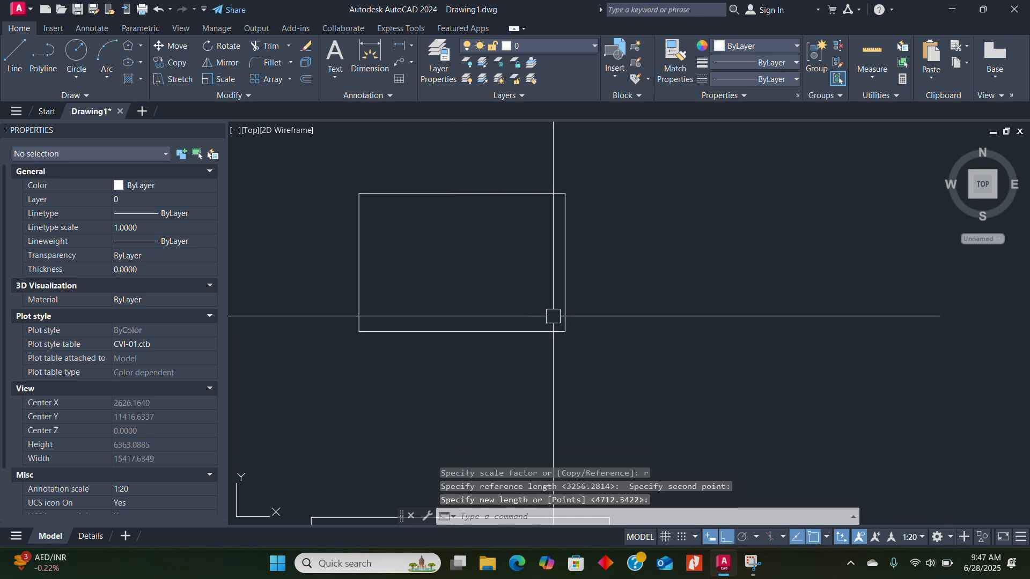
{"action": "left_click", "coordinate": [533, 331]}
{"action": "scroll", "coordinate": [586, 343], "scroll_direction": "up", "scroll_amount": 5}
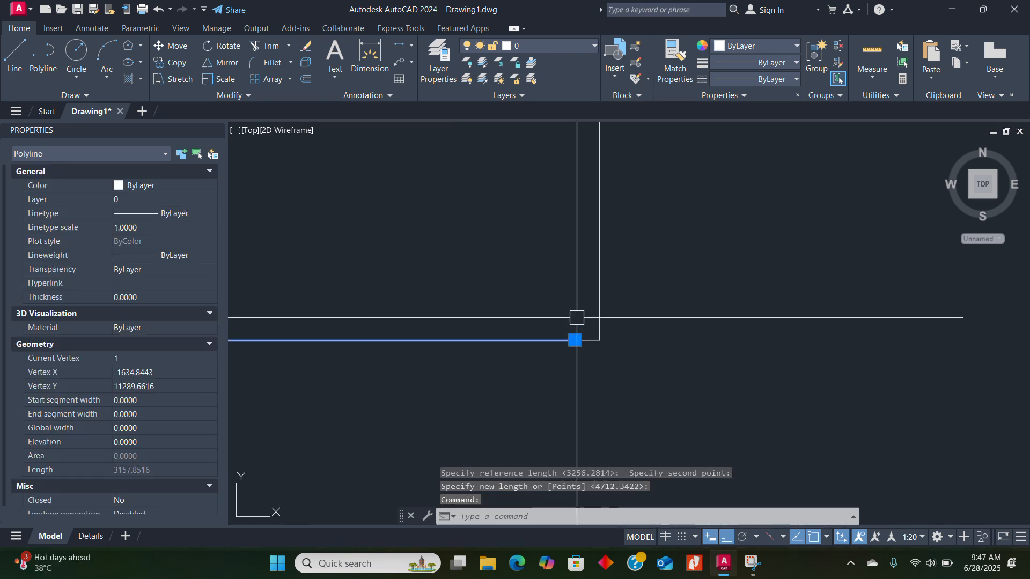
{"action": "left_click", "coordinate": [753, 52]}
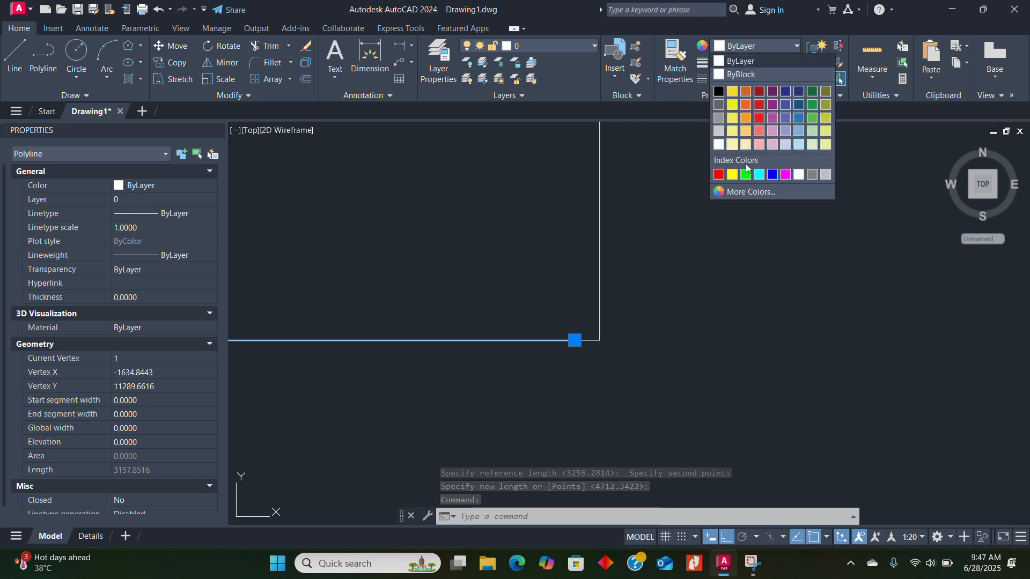
{"action": "left_click", "coordinate": [747, 174]}
{"action": "scroll", "coordinate": [650, 314], "scroll_direction": "down", "scroll_amount": 5}
{"action": "key", "text": "Escape"}
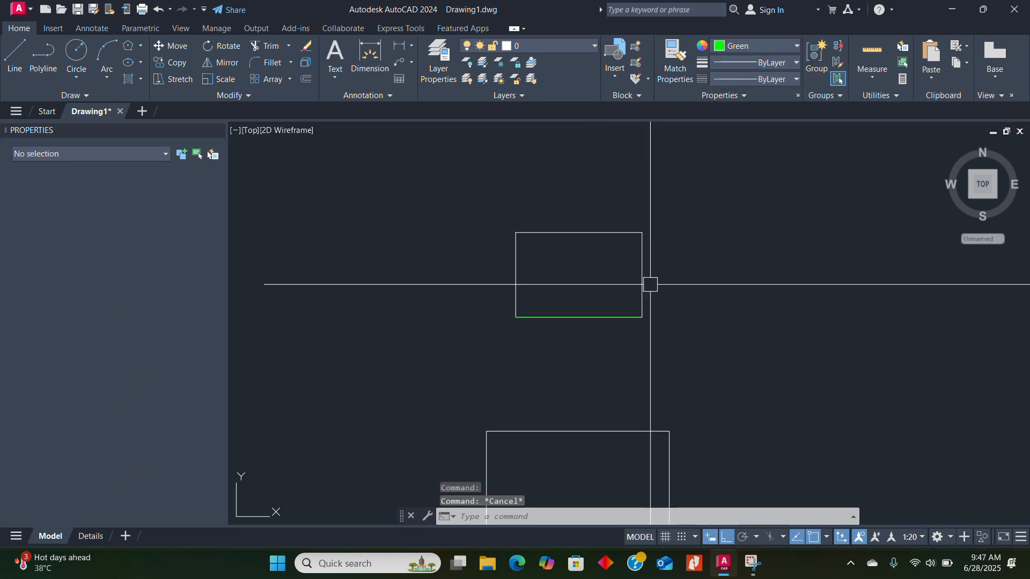
Scale the upper rectangle by reference from its lower-left corner, taking its bottom edge as reference and the green polyline's right end as new length.
{"action": "type", "text": "sc"}
{"action": "key", "text": "Return"}
{"action": "left_click", "coordinate": [642, 278]}
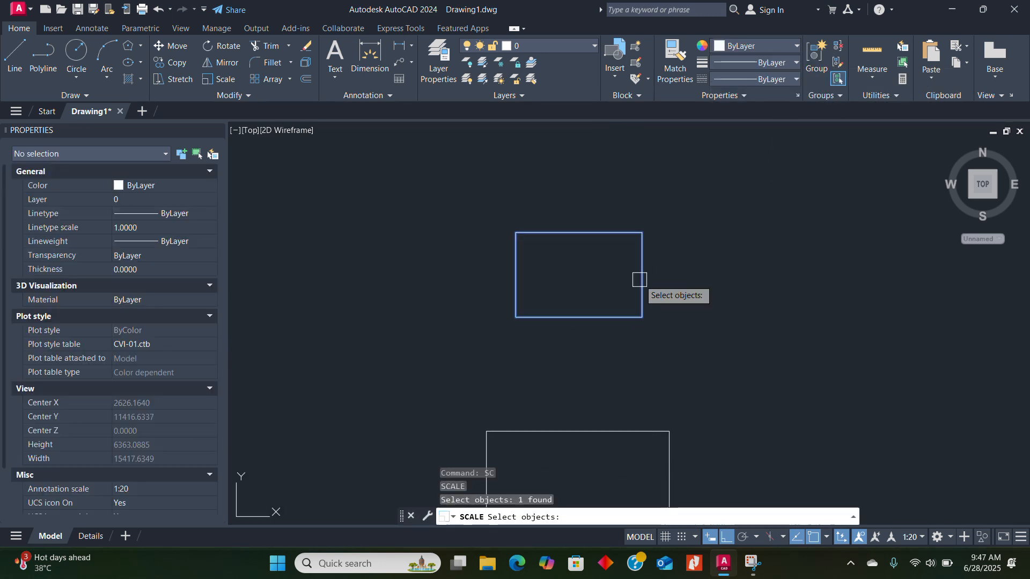
{"action": "key", "text": "Return"}
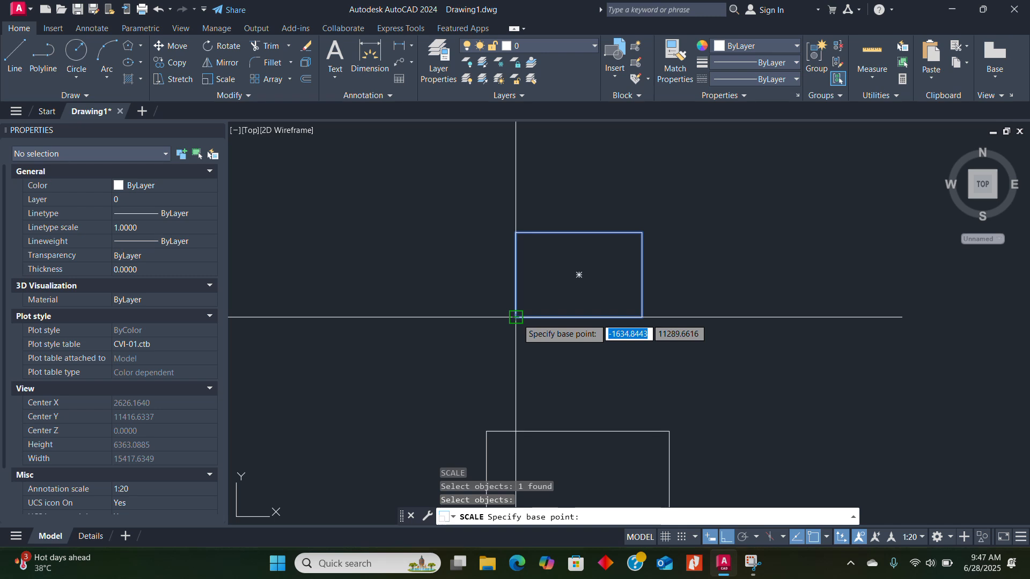
{"action": "left_click", "coordinate": [515, 317]}
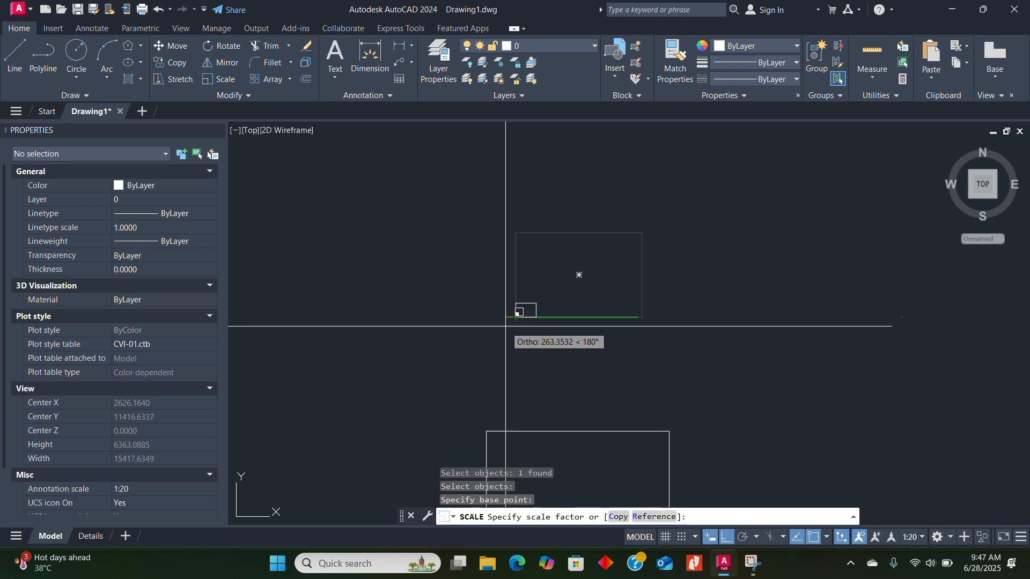
{"action": "type", "text": "r"}
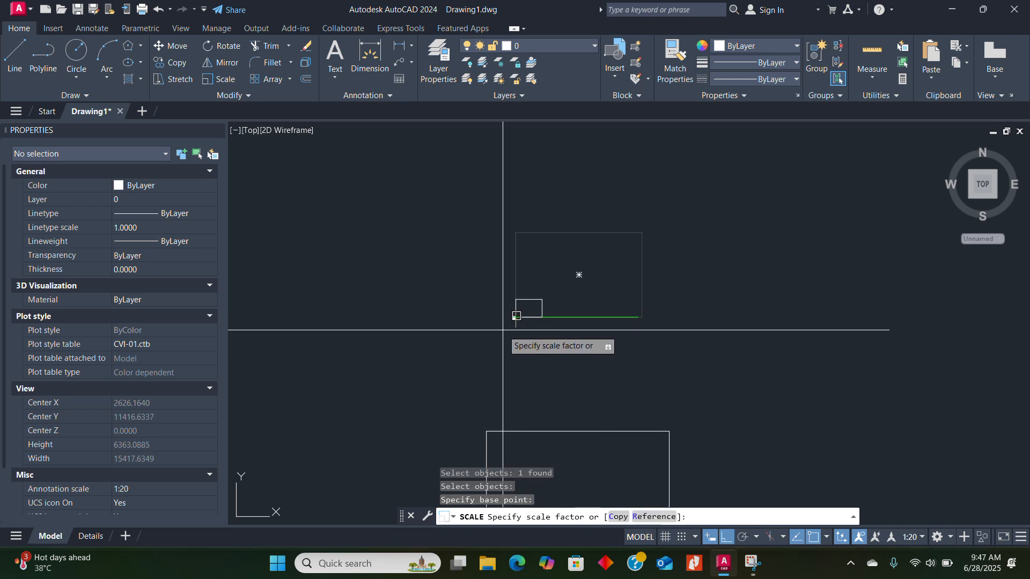
{"action": "key", "text": "Return"}
{"action": "left_click", "coordinate": [515, 317]}
{"action": "scroll", "coordinate": [641, 317], "scroll_direction": "up", "scroll_amount": 4}
{"action": "scroll", "coordinate": [642, 318], "scroll_direction": "up", "scroll_amount": 5}
{"action": "left_click", "coordinate": [641, 319]}
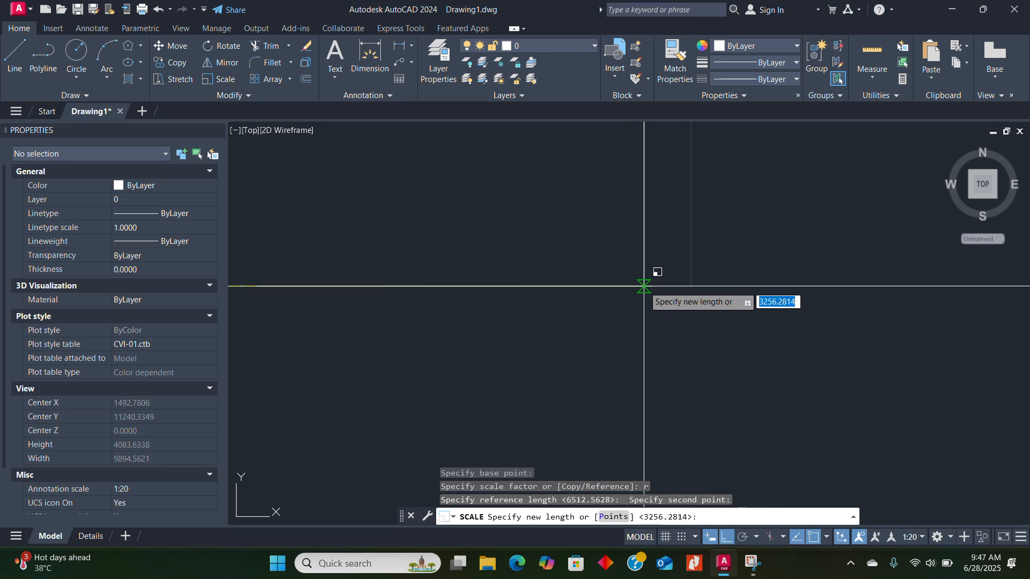
Scale both rectangles and the green polyline together by a factor of 2 from the lower rectangle's lower-left corner.
{"action": "scroll", "coordinate": [636, 309], "scroll_direction": "down", "scroll_amount": 15}
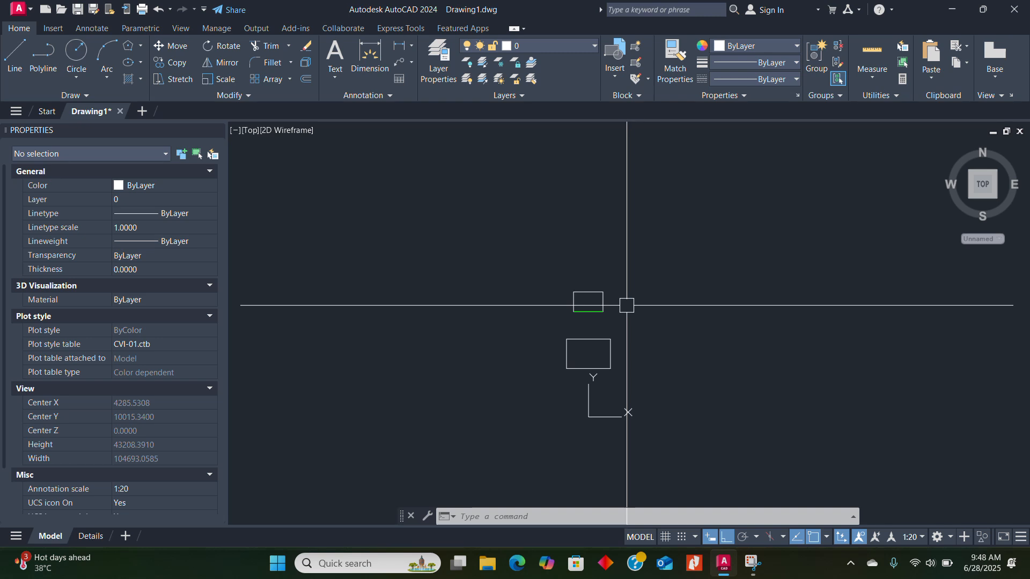
{"action": "type", "text": "sc"}
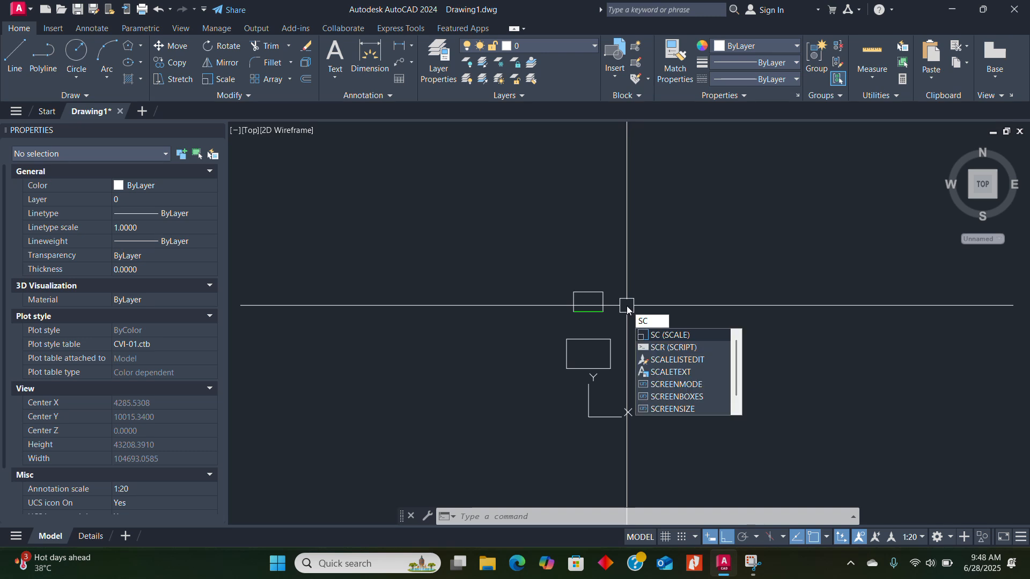
{"action": "key", "text": "Return"}
{"action": "left_click", "coordinate": [715, 230]}
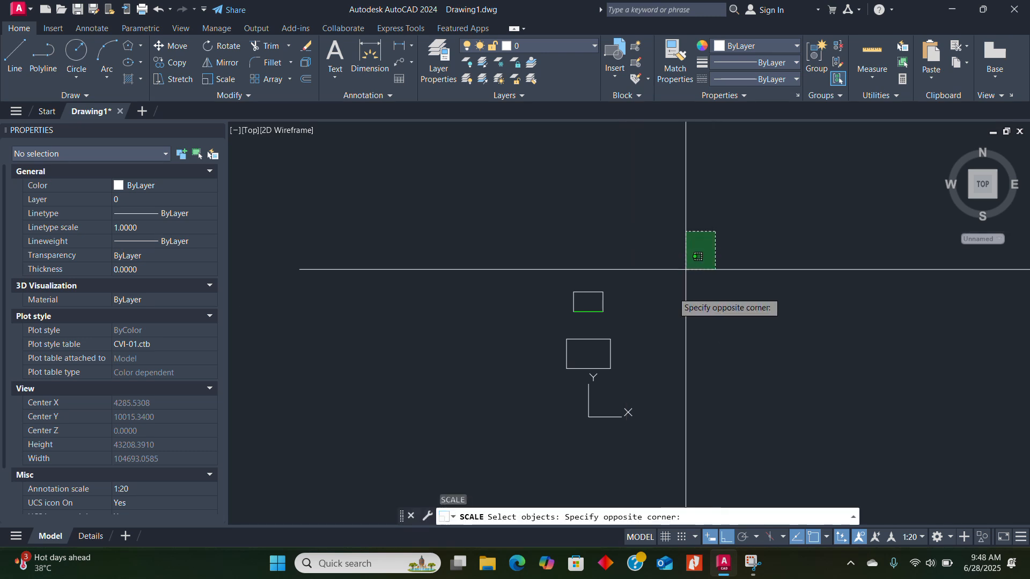
{"action": "left_click", "coordinate": [525, 398]}
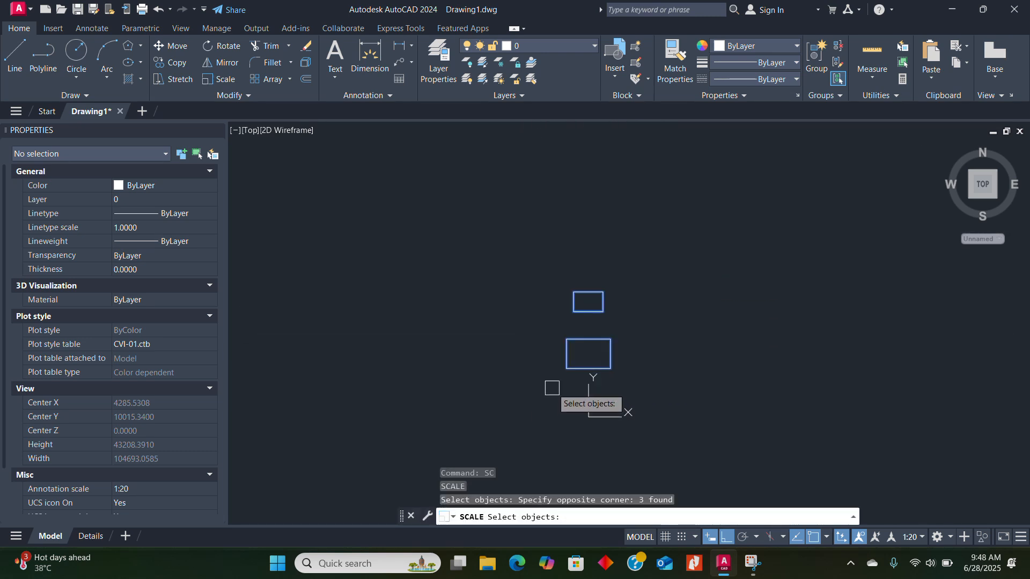
{"action": "key", "text": "Return"}
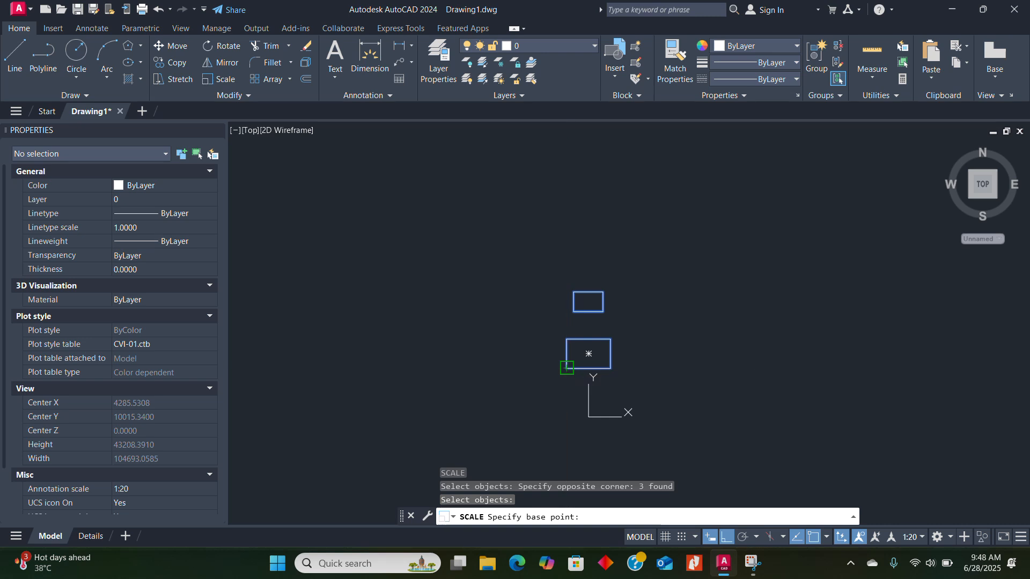
{"action": "left_click", "coordinate": [567, 368]}
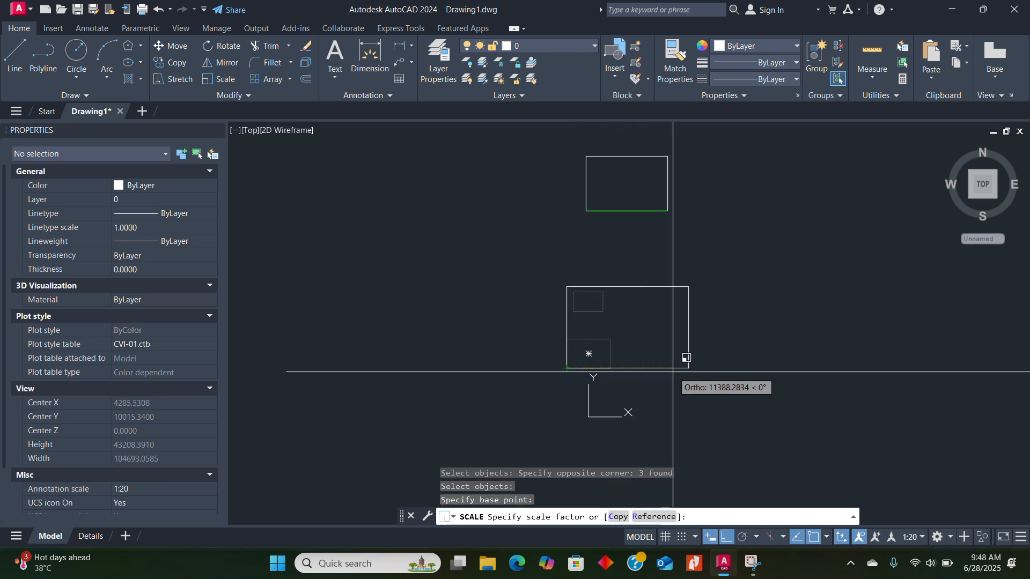
{"action": "type", "text": "2"}
{"action": "key", "text": "Return"}
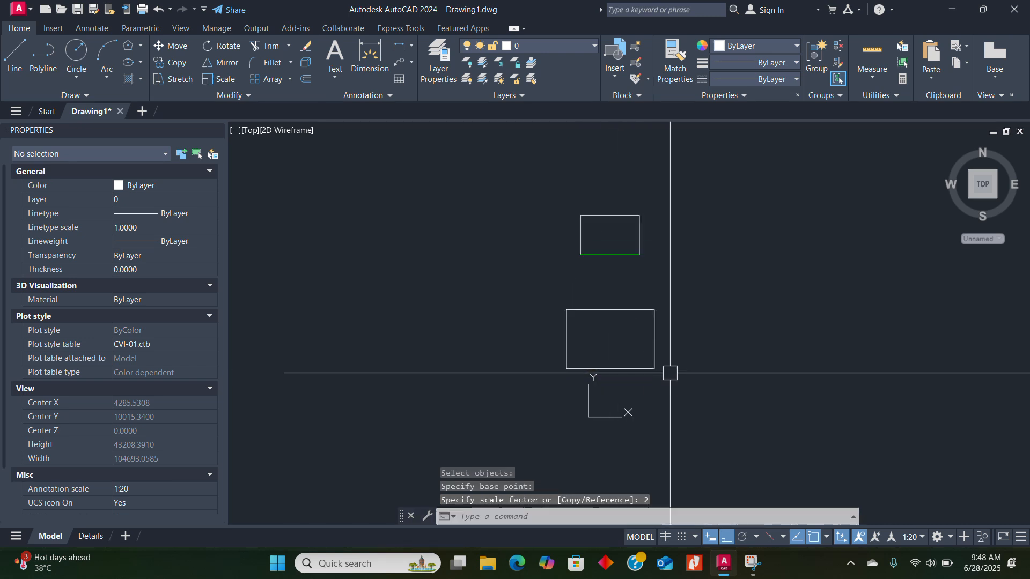
{"action": "scroll", "coordinate": [560, 378], "scroll_direction": "down", "scroll_amount": 4}
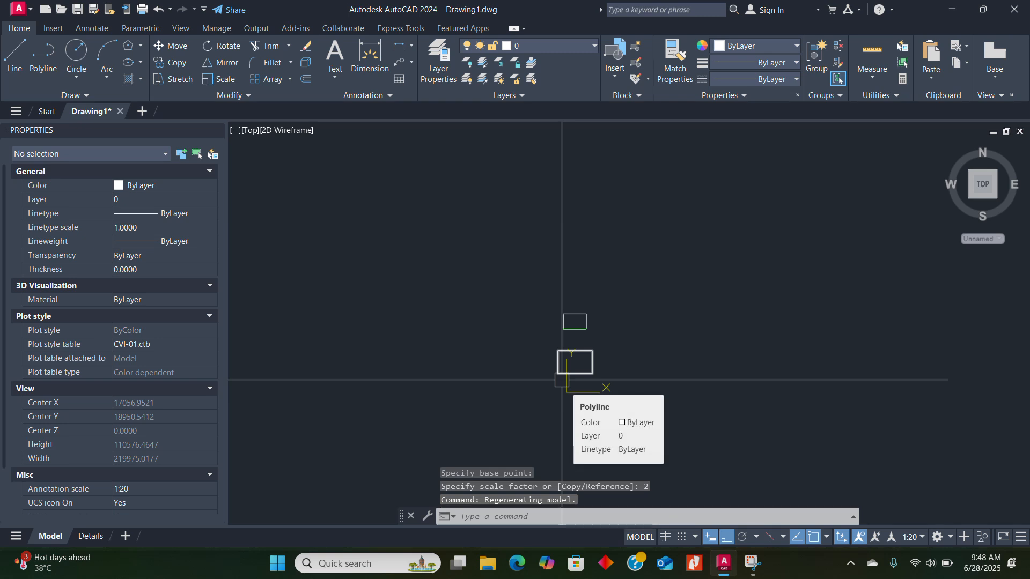